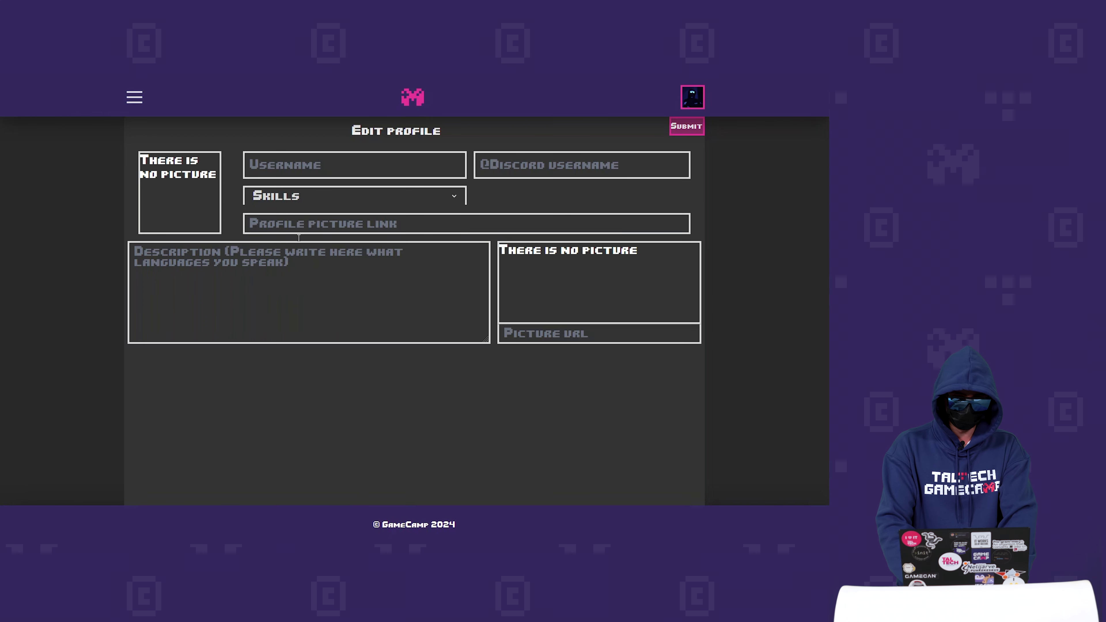
# - Enter the profile username and the Discord handle
pyautogui.click(274, 153)
pyautogui.write('Ala')
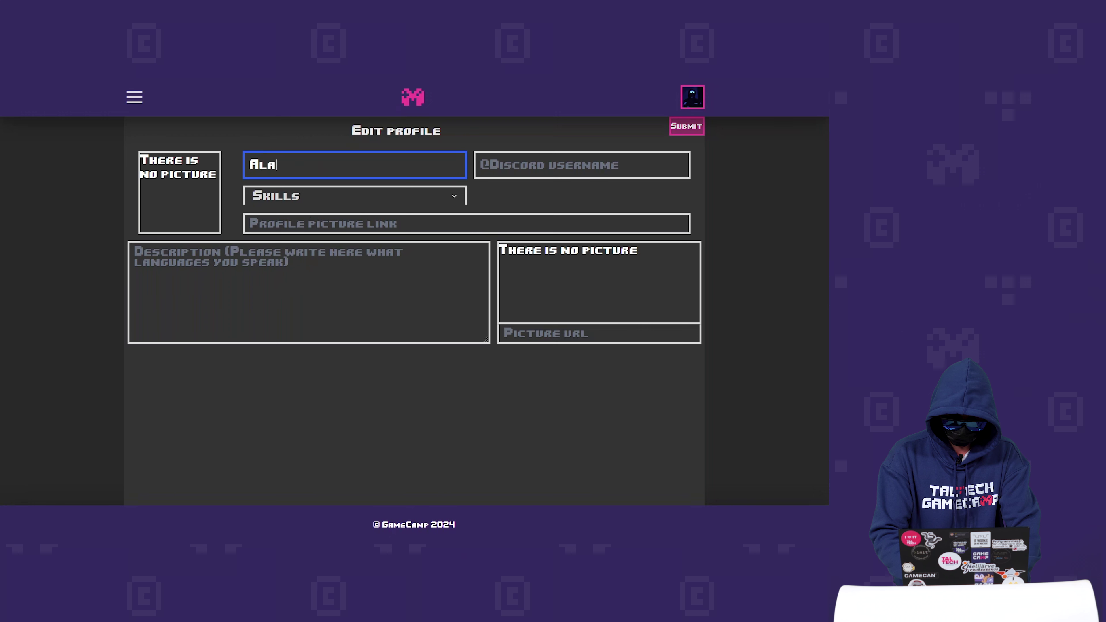
pyautogui.write('cri')
pyautogui.press('BackSpace')
pyautogui.press('BackSpace')
pyautogui.write('cris')
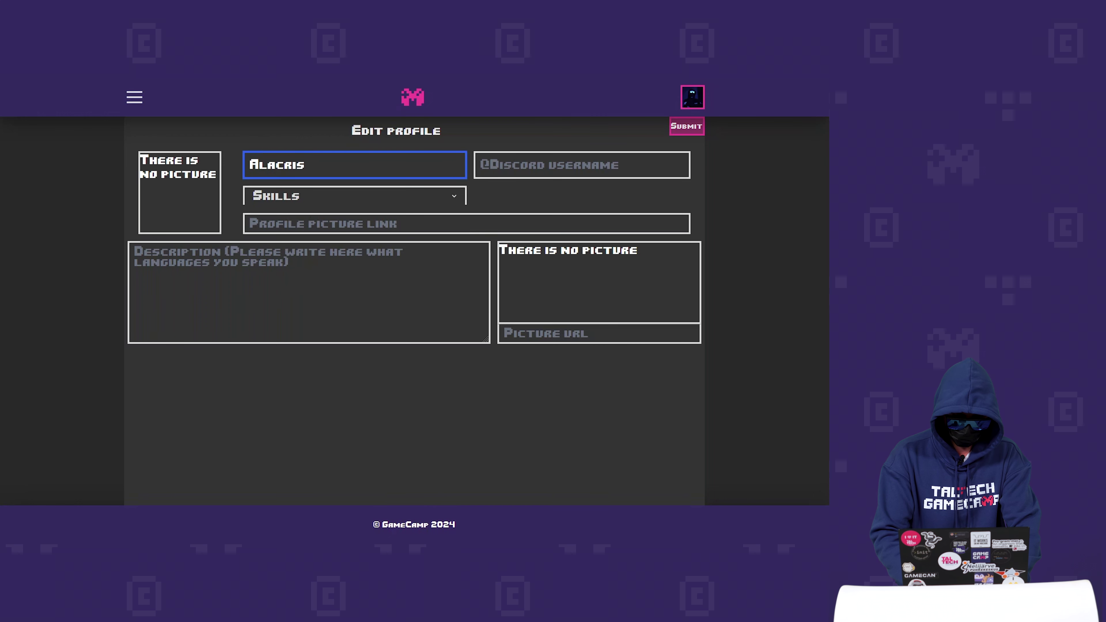
pyautogui.write('Devs')
pyautogui.click(505, 157)
pyautogui.write('alacrisdevs')
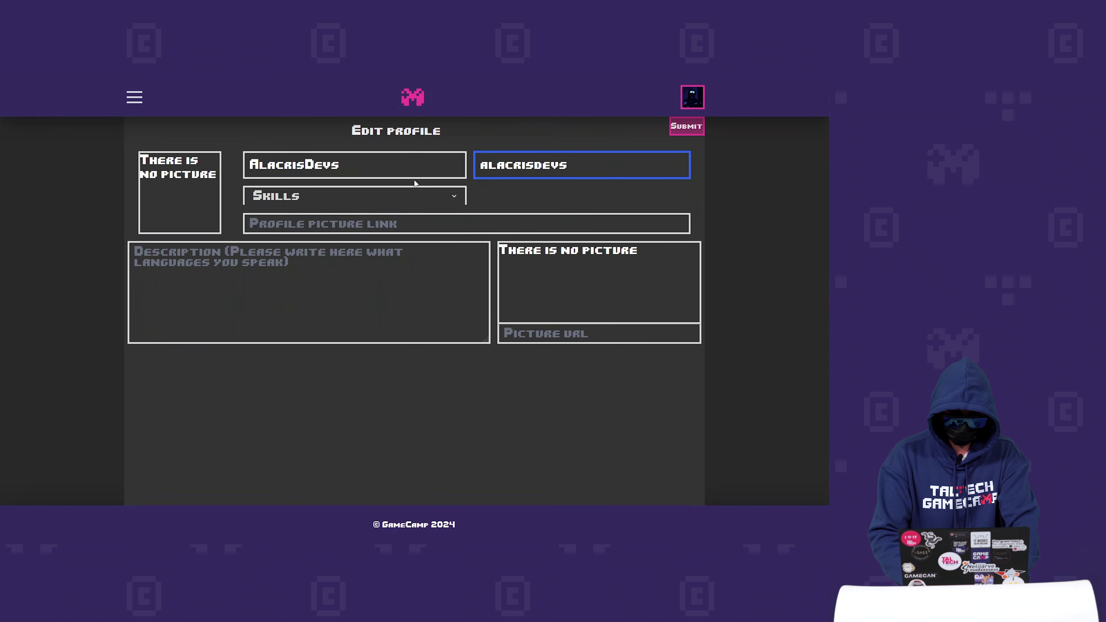
# - Mark 2D Artist as a skill, paste the profile picture link, and begin the banner picture link
pyautogui.click(393, 196)
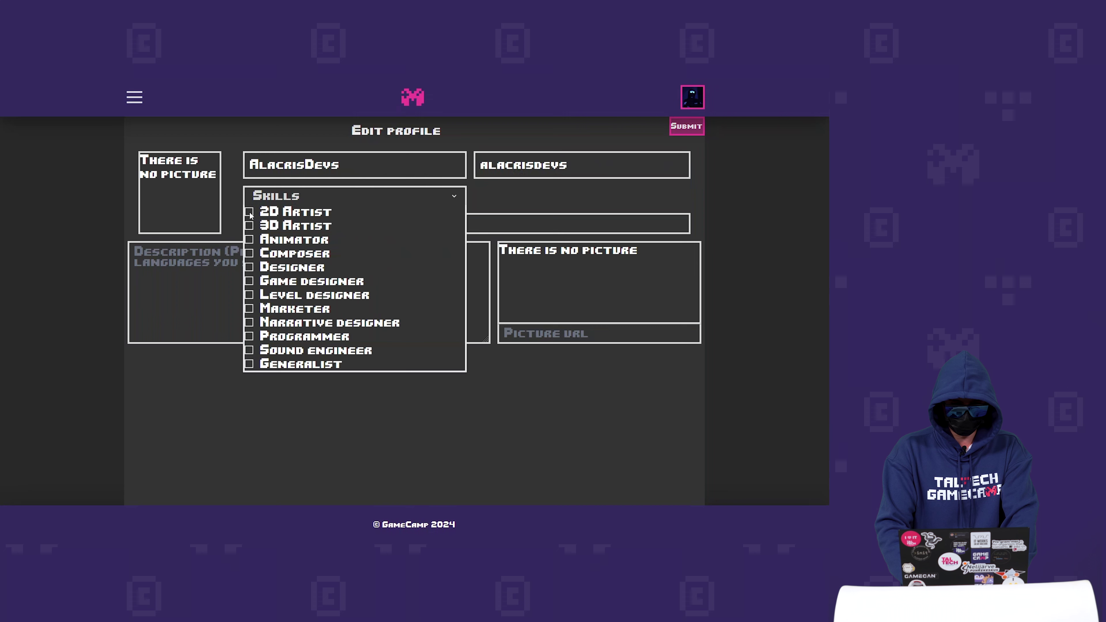
pyautogui.click(267, 213)
pyautogui.press('Tab')
pyautogui.write('https://alacris.induo.dev/img/AlacrisDevs.jpg')
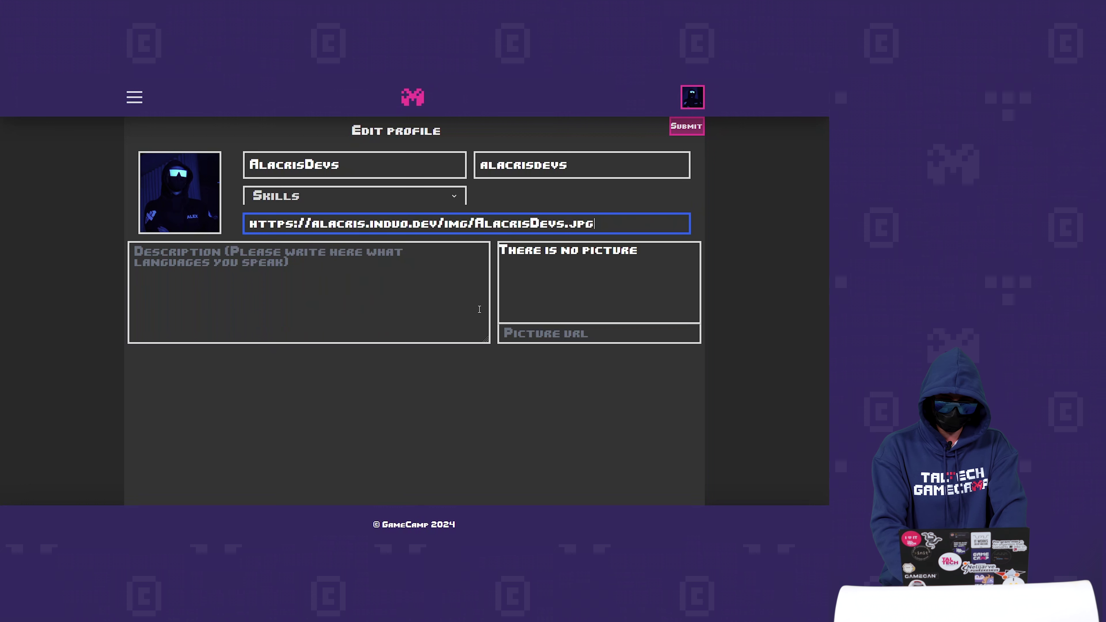
pyautogui.click(521, 333)
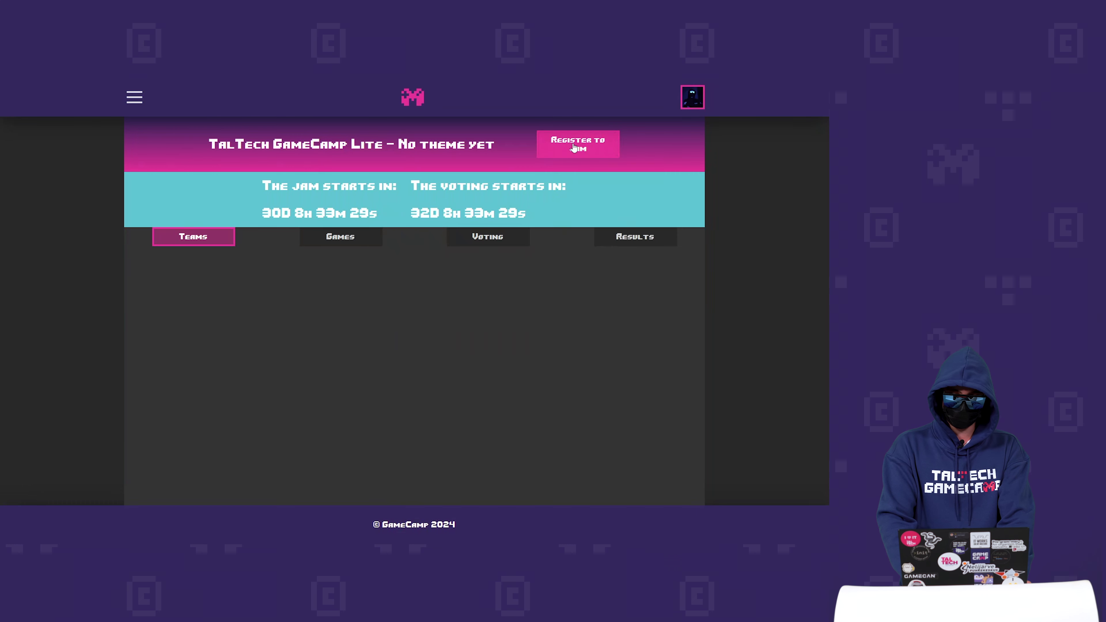
# - Start registering for the TalTech GameCamp Lite jam from its event page
pyautogui.click(574, 147)
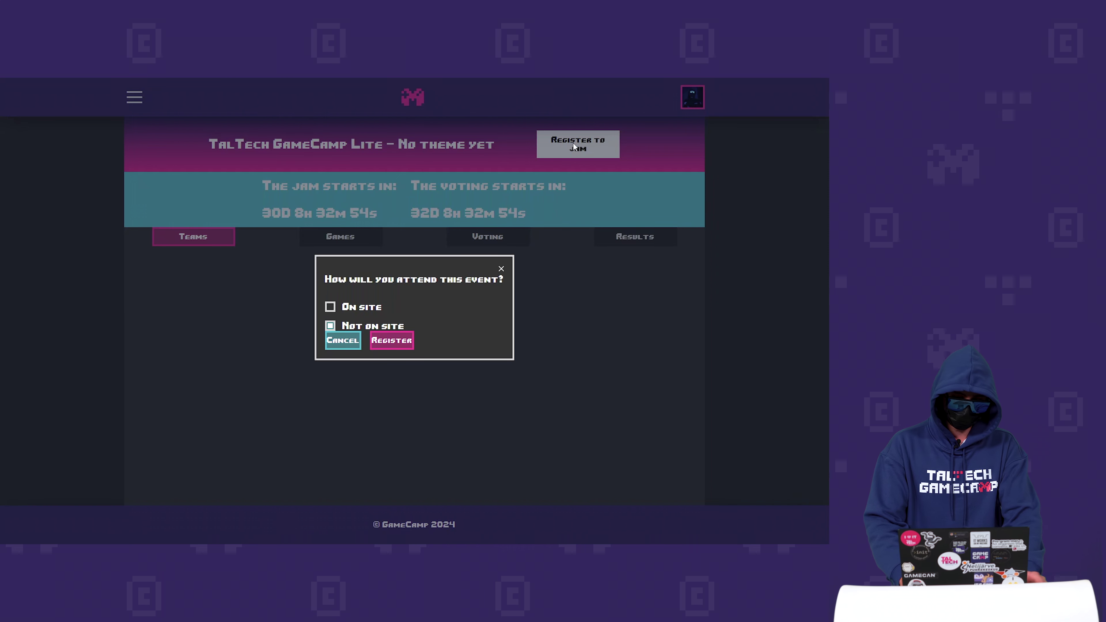
# - Register for TalTech GameCamp Lite attending on site, then review the attendance setting
pyautogui.click(330, 308)
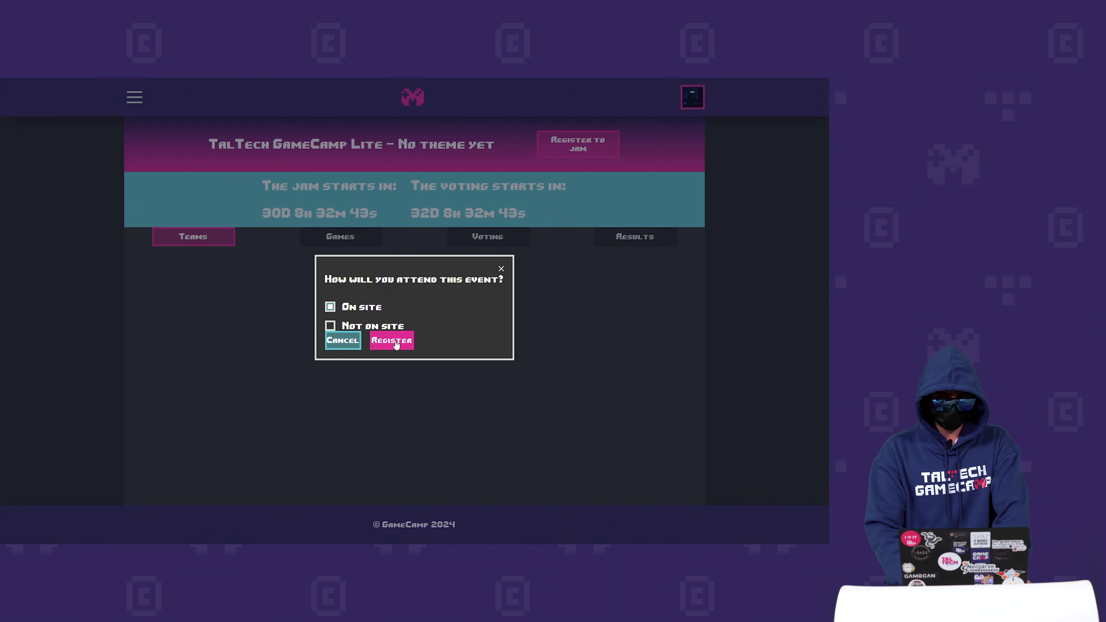
pyautogui.click(396, 345)
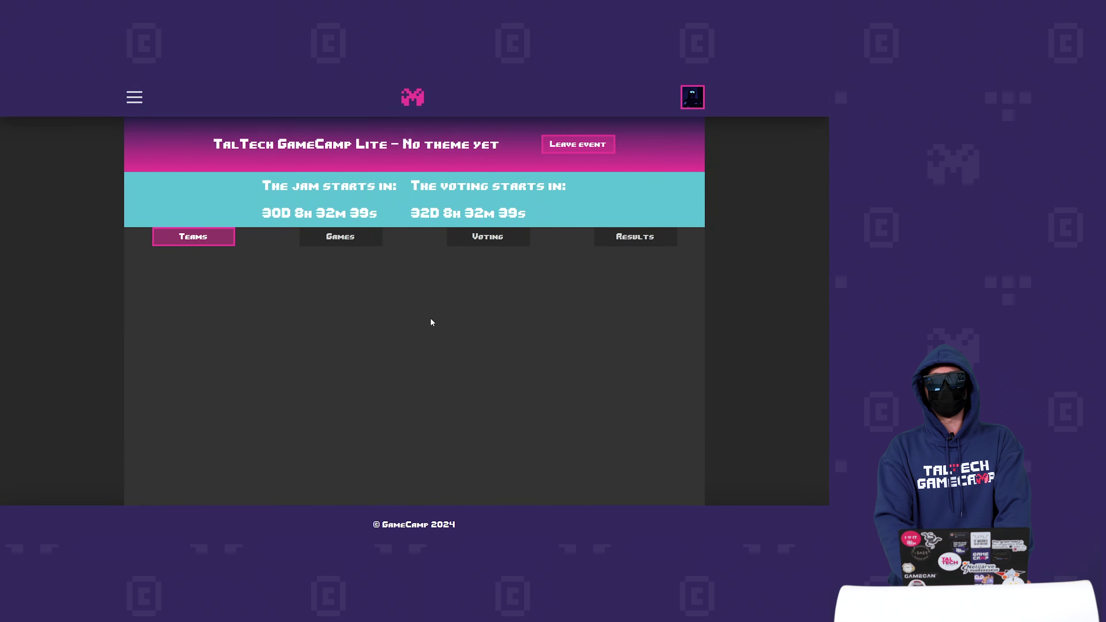
pyautogui.click(591, 146)
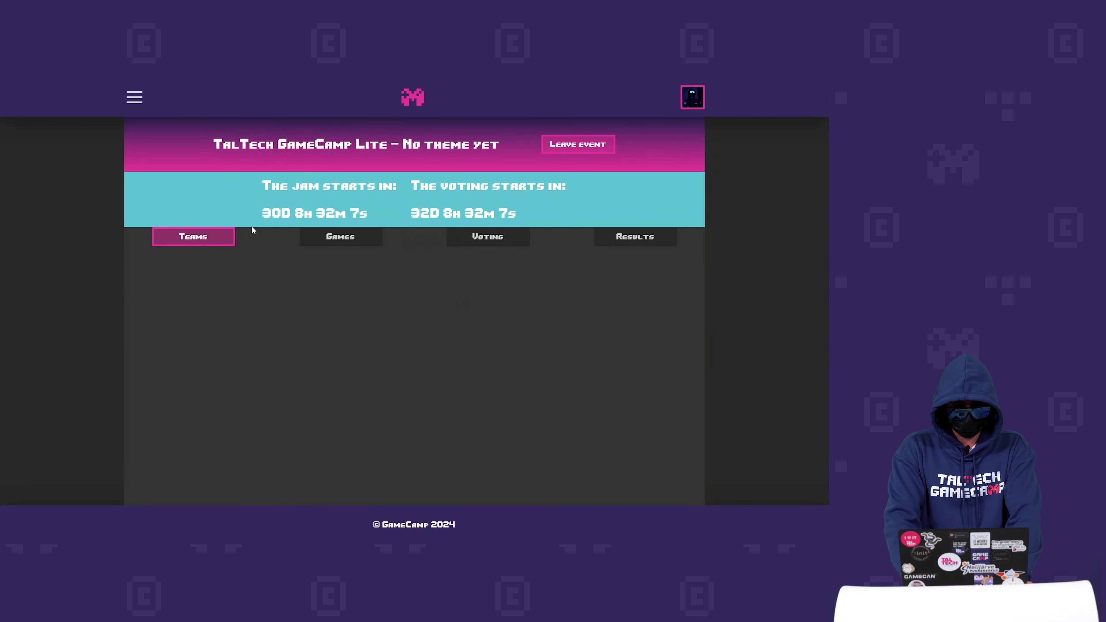
pyautogui.click(201, 242)
# - Start creating a new team from the jam's Teams list
pyautogui.scroll(-4, 535, 291)
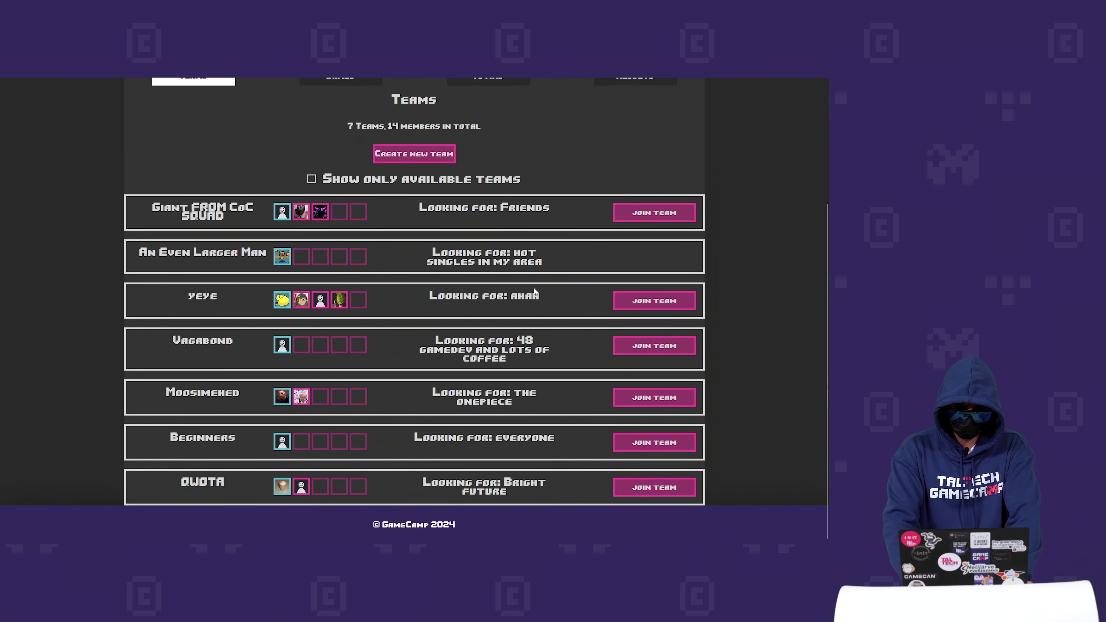
pyautogui.scroll(1, 523, 294)
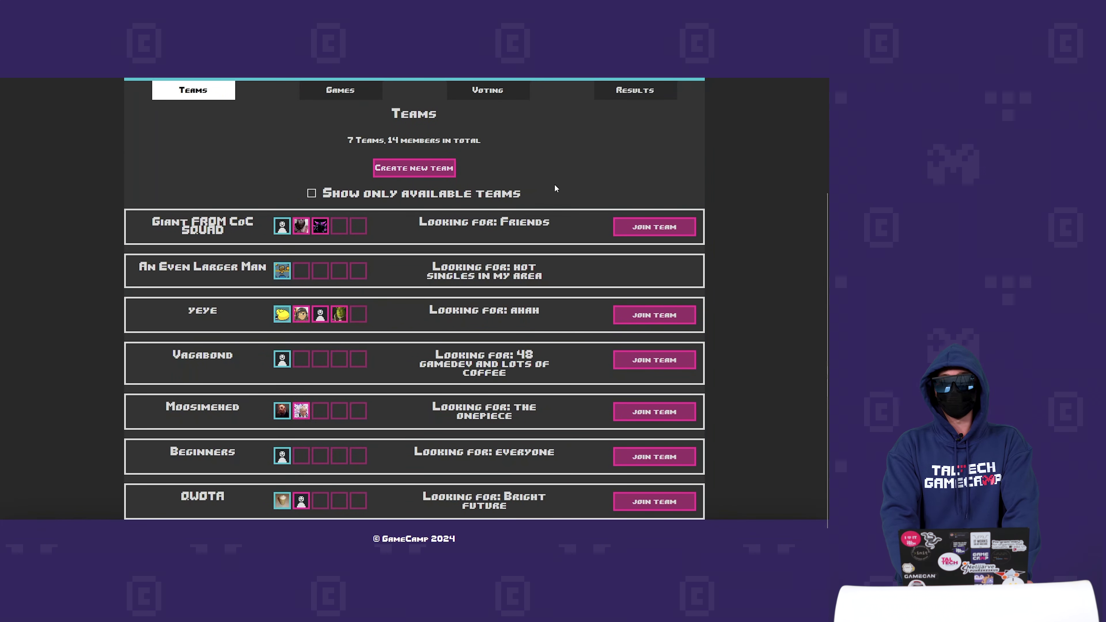
pyautogui.click(422, 173)
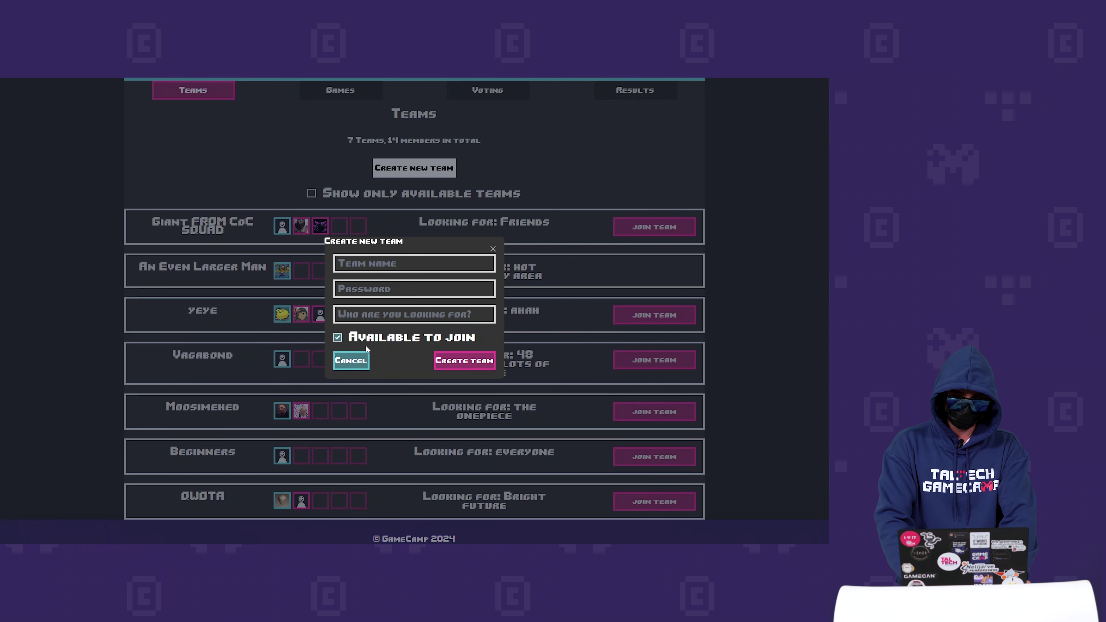
# - Create 'Alacris' awesome team' with a team password, looking for programmers, available to join
pyautogui.click(358, 342)
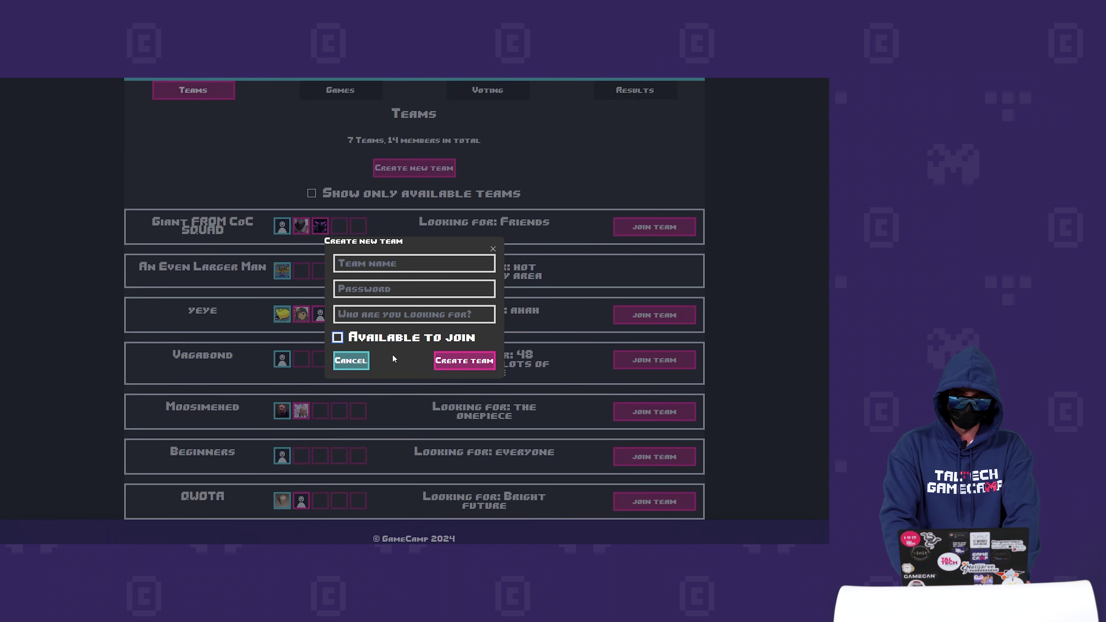
pyautogui.click(395, 342)
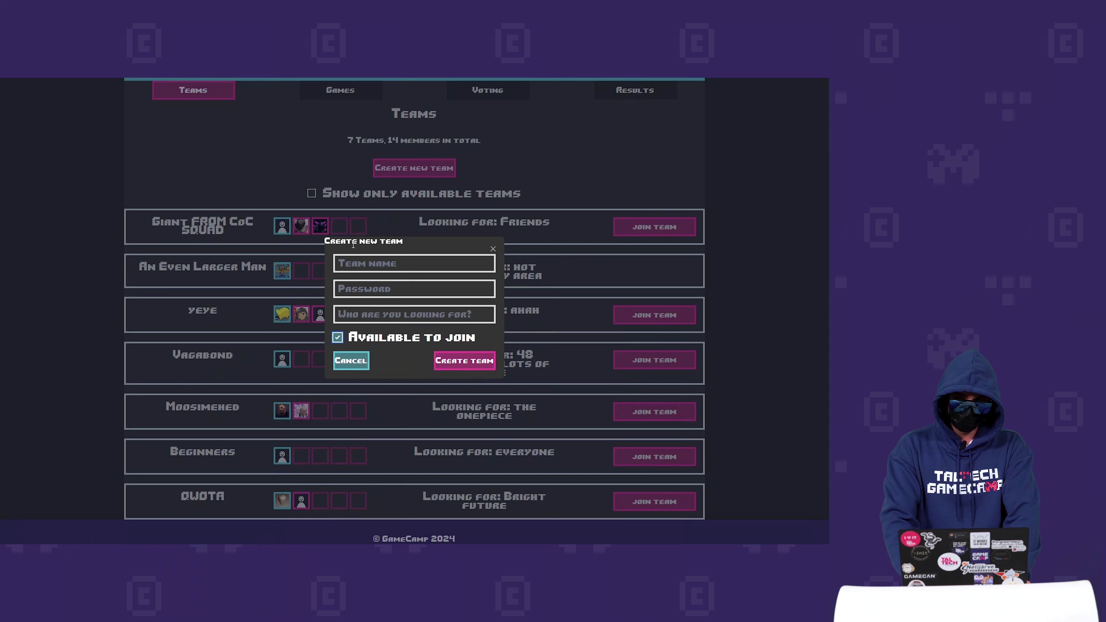
pyautogui.click(367, 262)
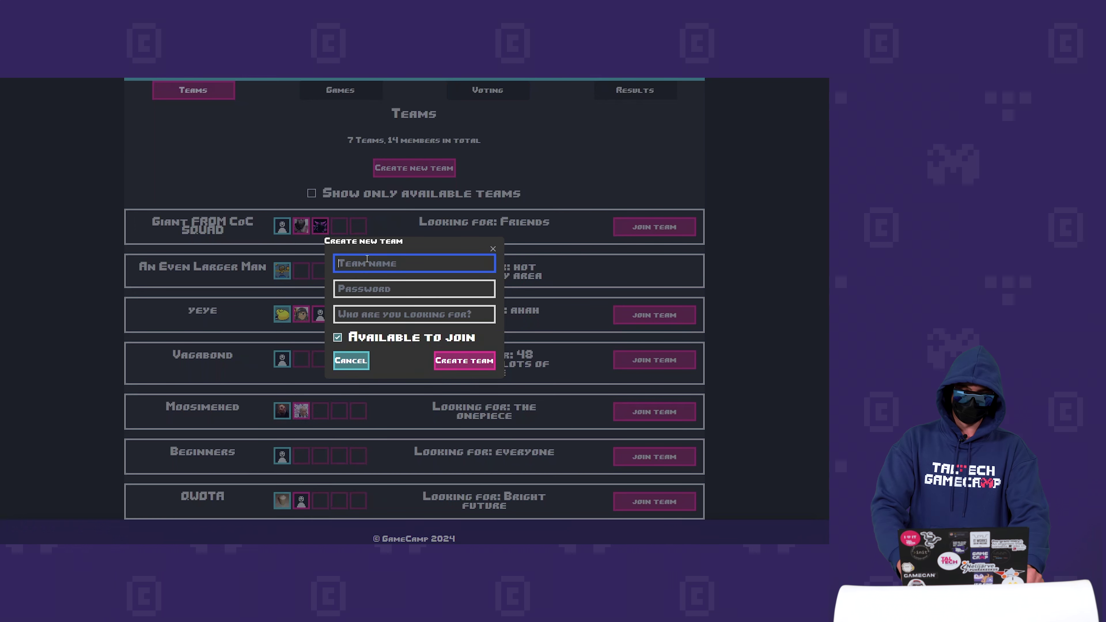
pyautogui.write("Alacris' awesome team")
pyautogui.click(397, 289)
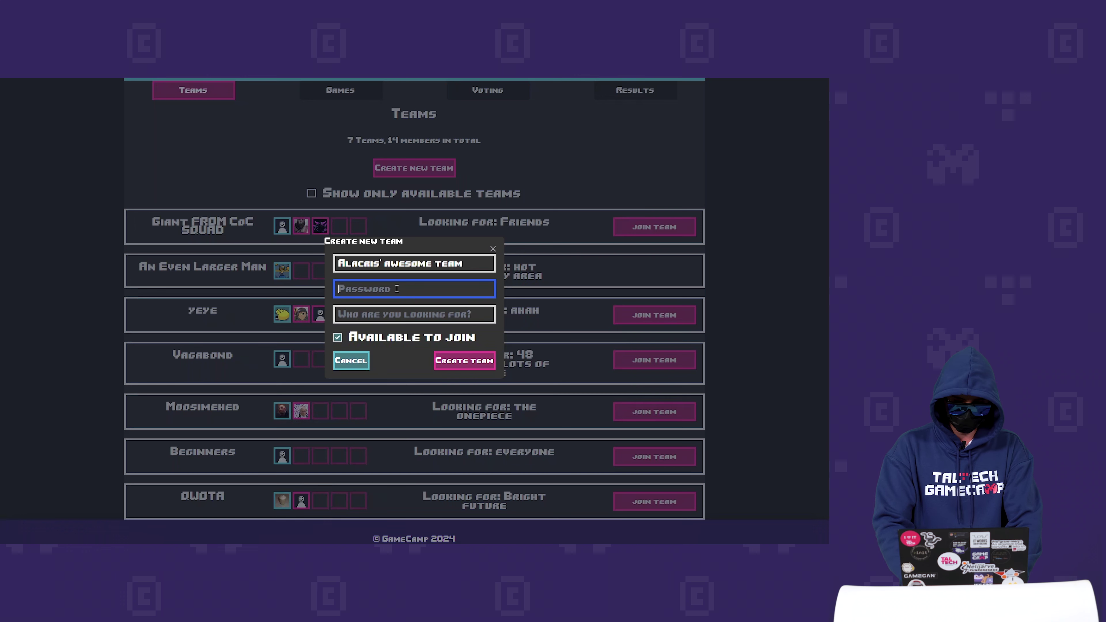
pyautogui.write('1234')
pyautogui.click(394, 318)
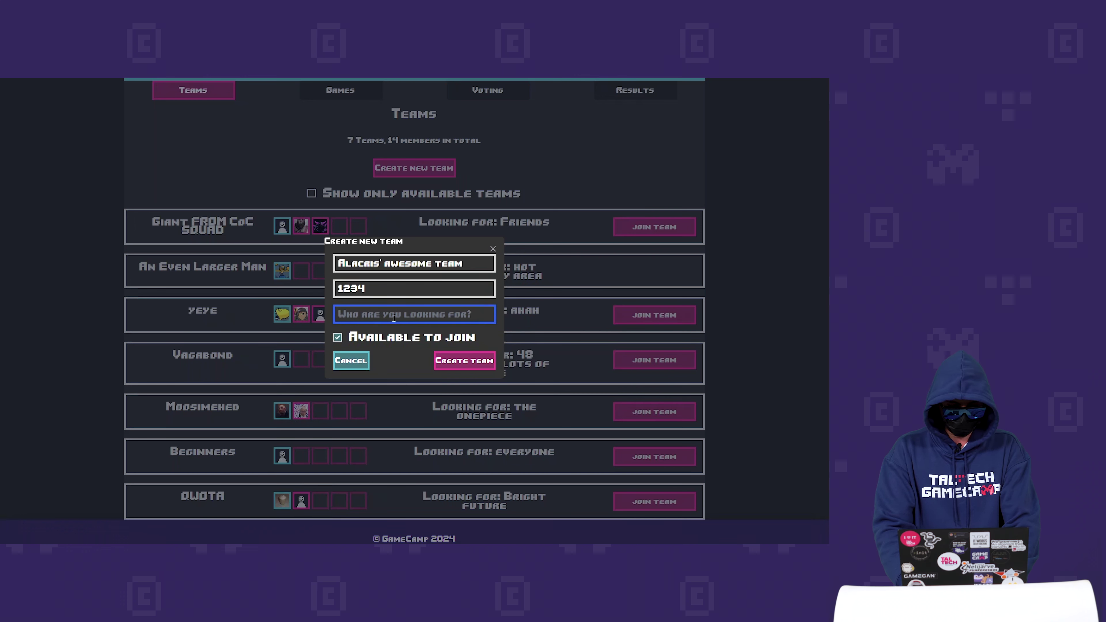
pyautogui.write('programmers')
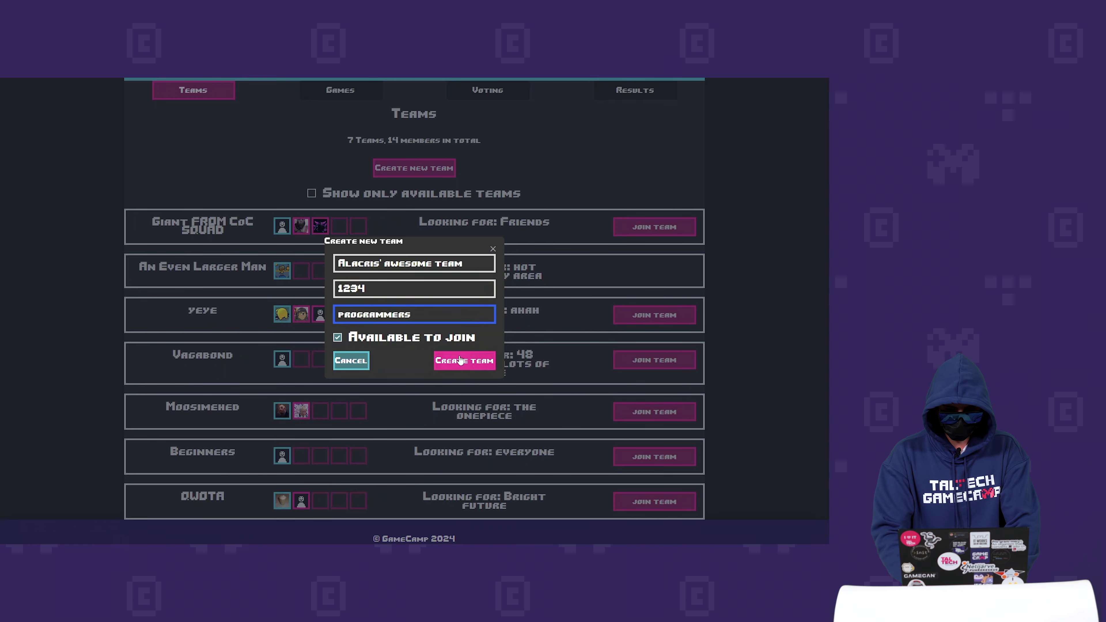
pyautogui.click(459, 364)
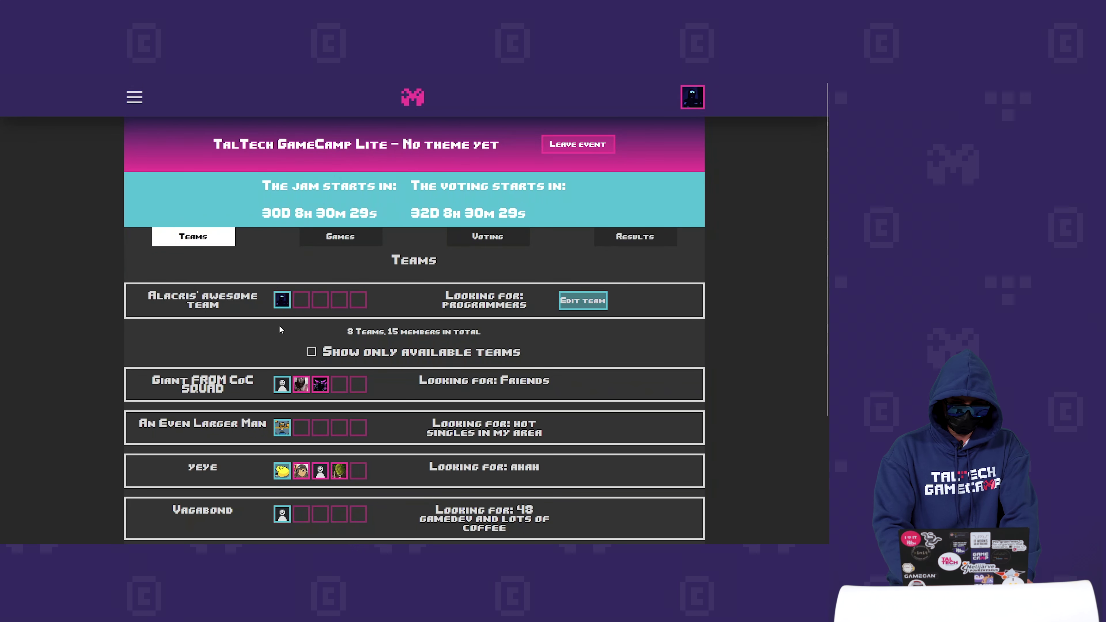
# - Delete Alacris' awesome team from its settings after re-entering the team password
pyautogui.moveTo(284, 301)
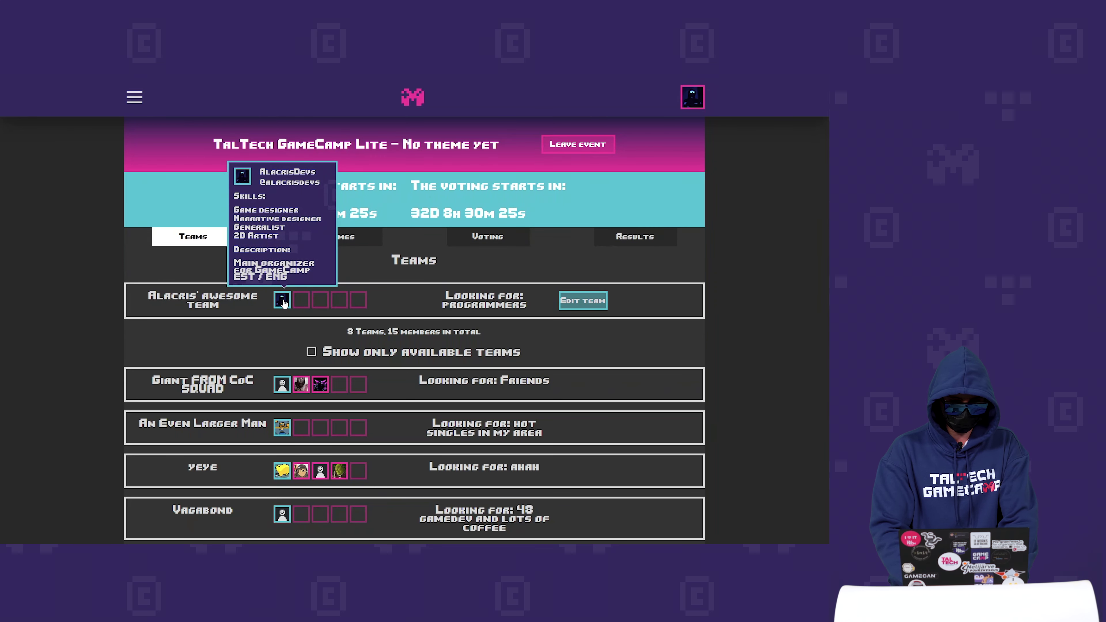
pyautogui.scroll(-3, 242, 430)
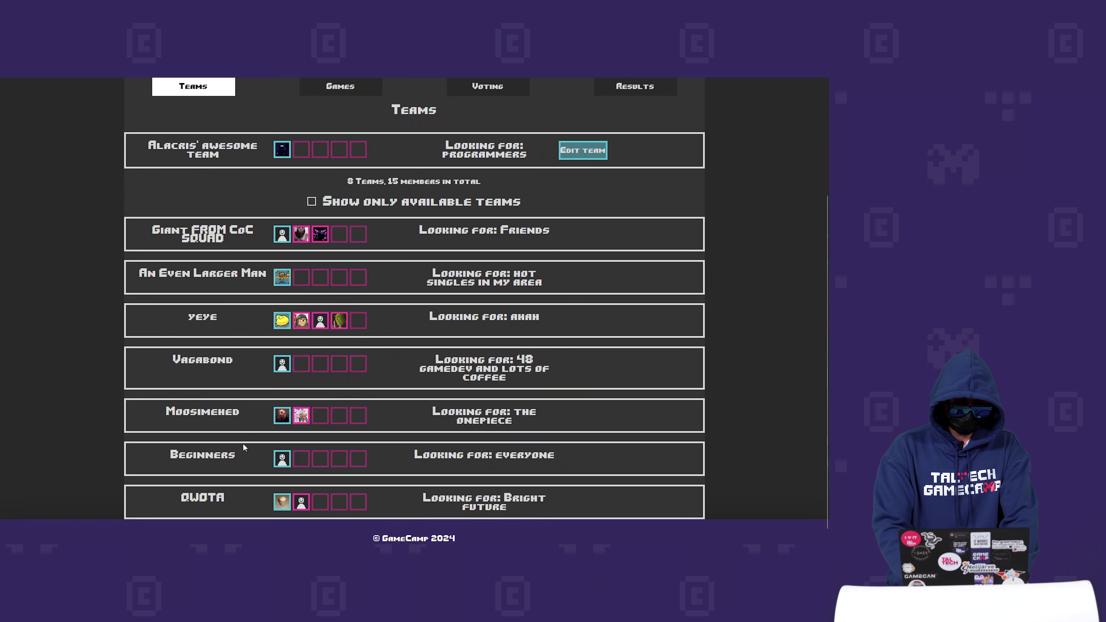
pyautogui.moveTo(281, 462)
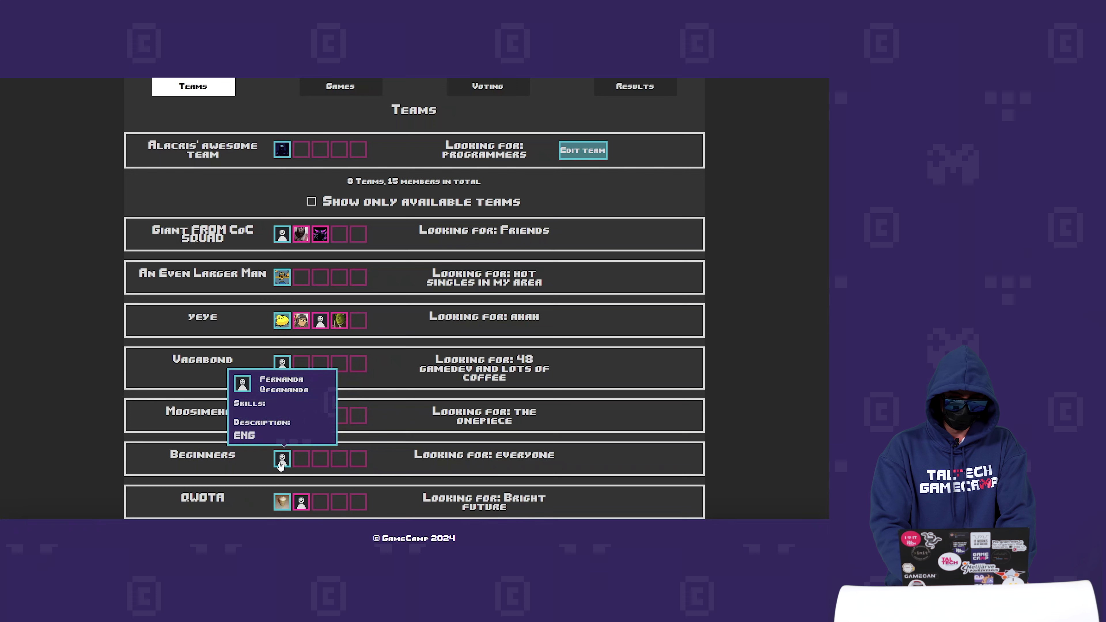
pyautogui.click(583, 150)
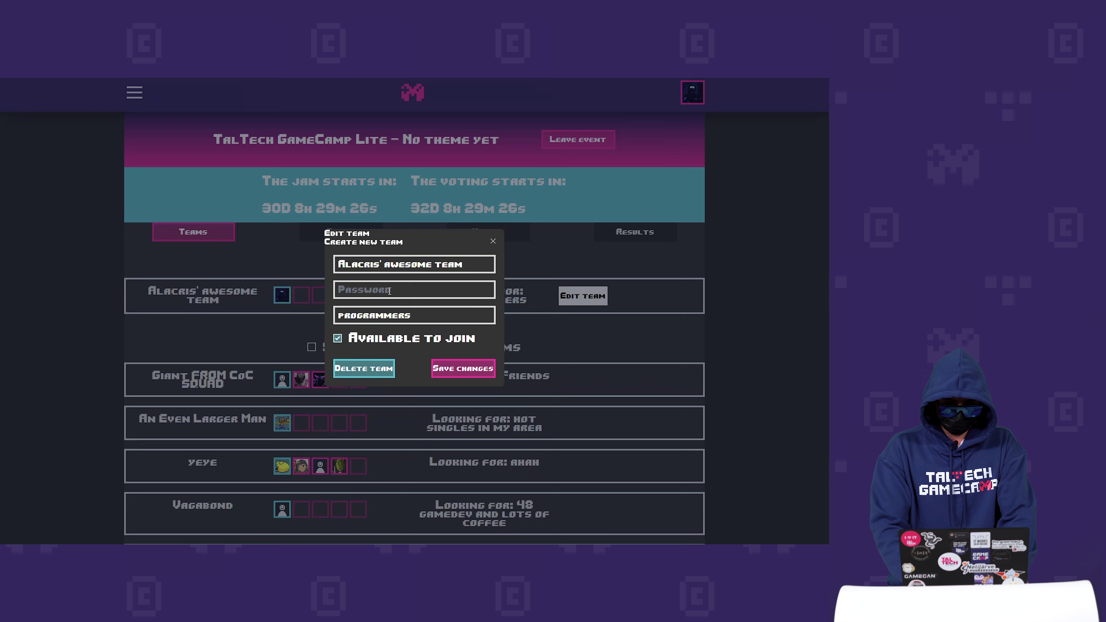
pyautogui.click(390, 290)
pyautogui.write('1234')
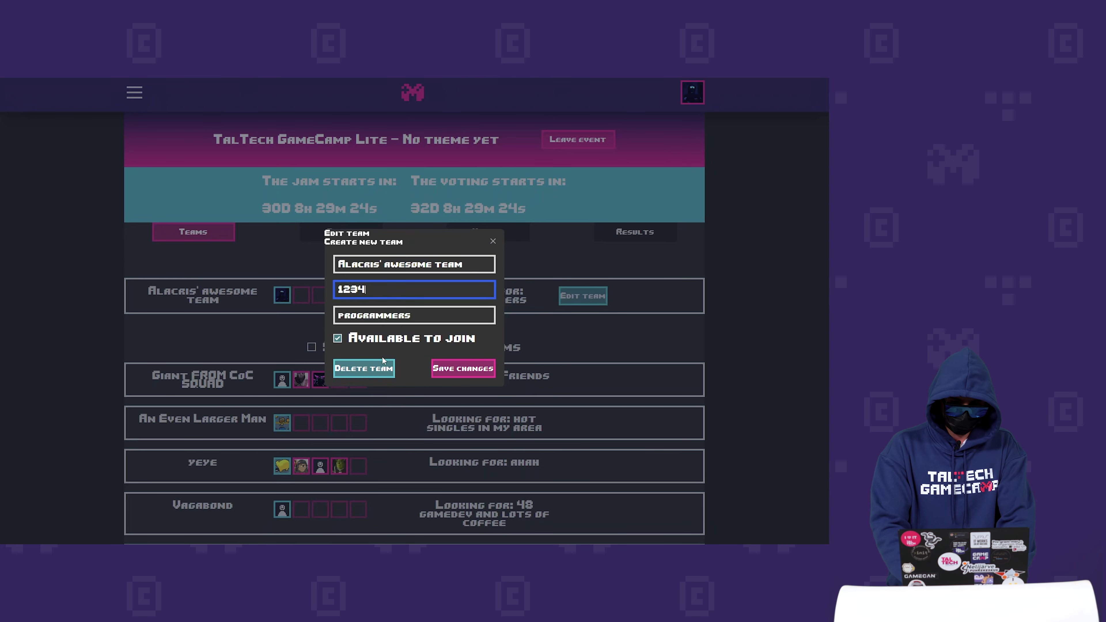
pyautogui.click(380, 369)
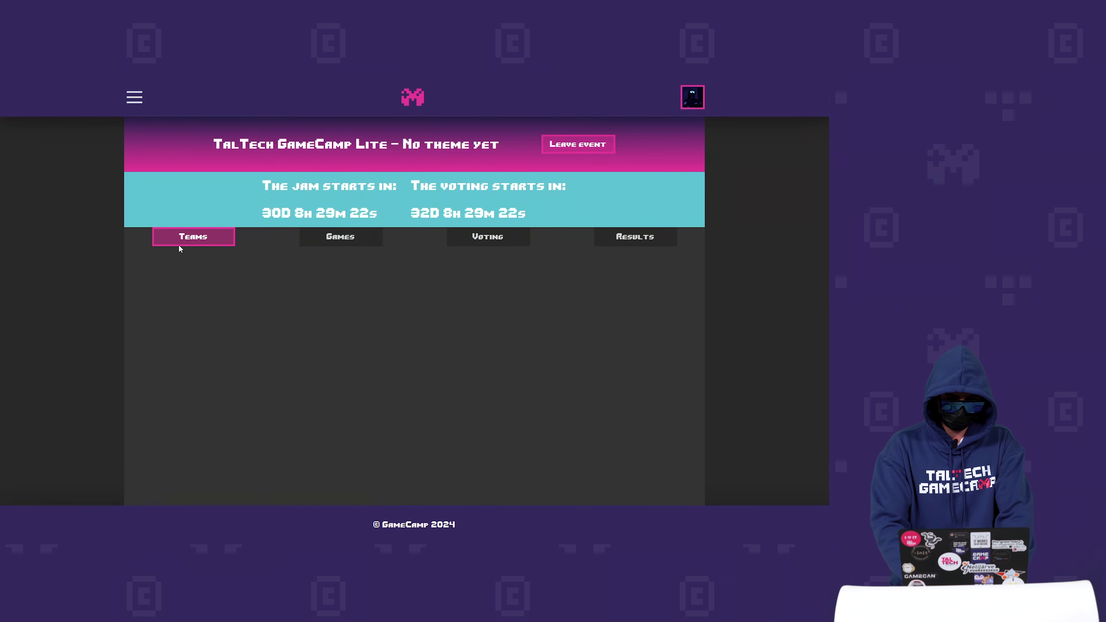
# - Reload the team list and try joining the yeye team, dismissing its password prompt
pyautogui.click(174, 240)
pyautogui.scroll(-4, 409, 327)
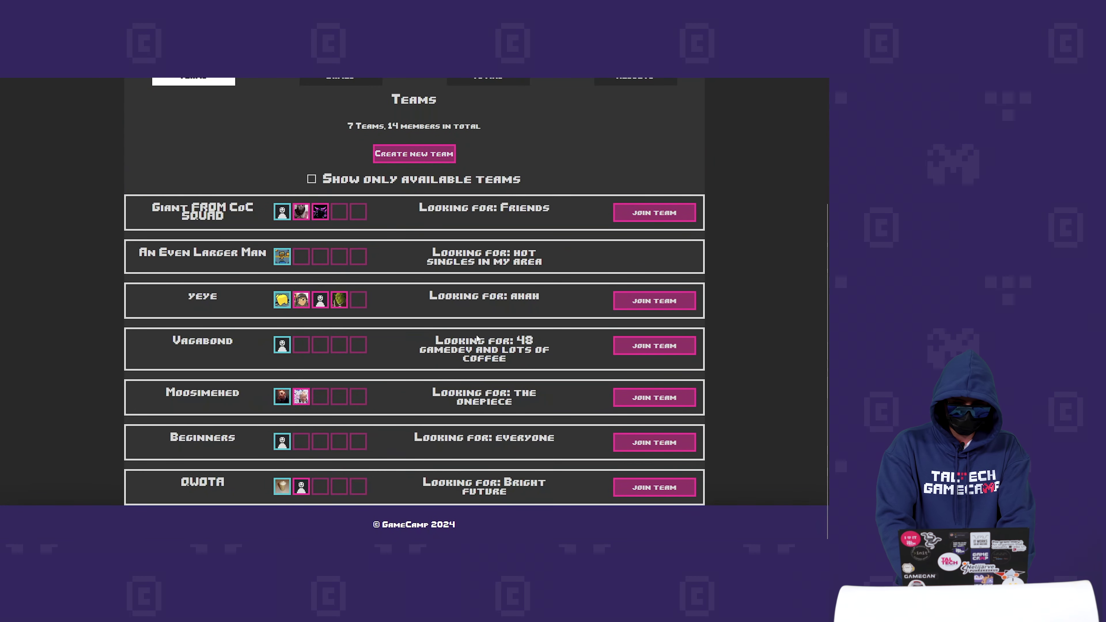
pyautogui.click(644, 305)
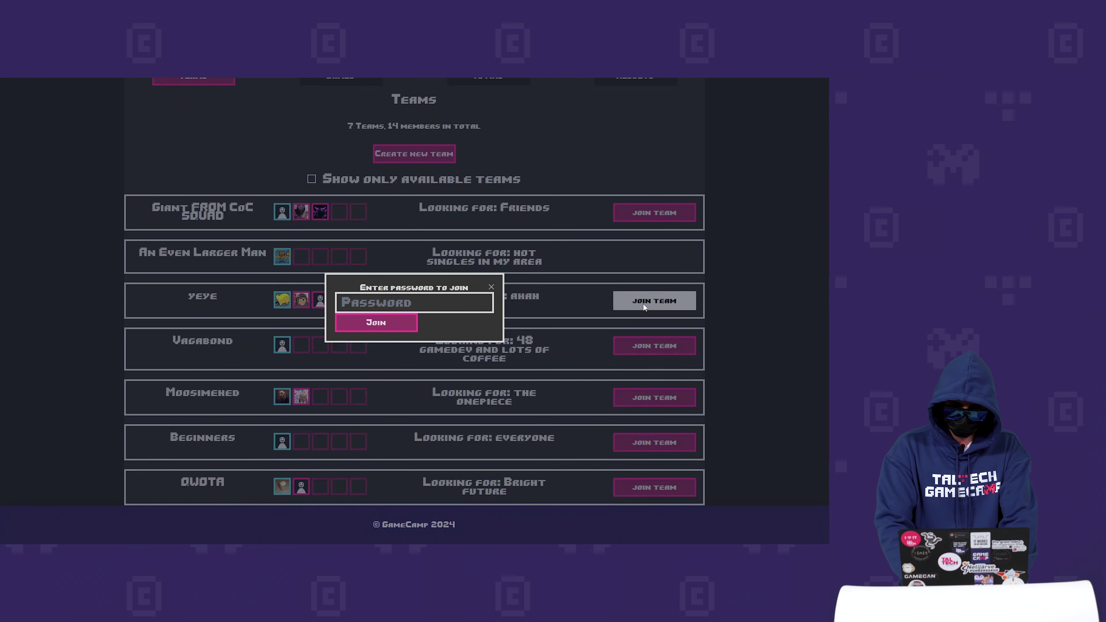
pyautogui.click(490, 288)
pyautogui.moveTo(340, 301)
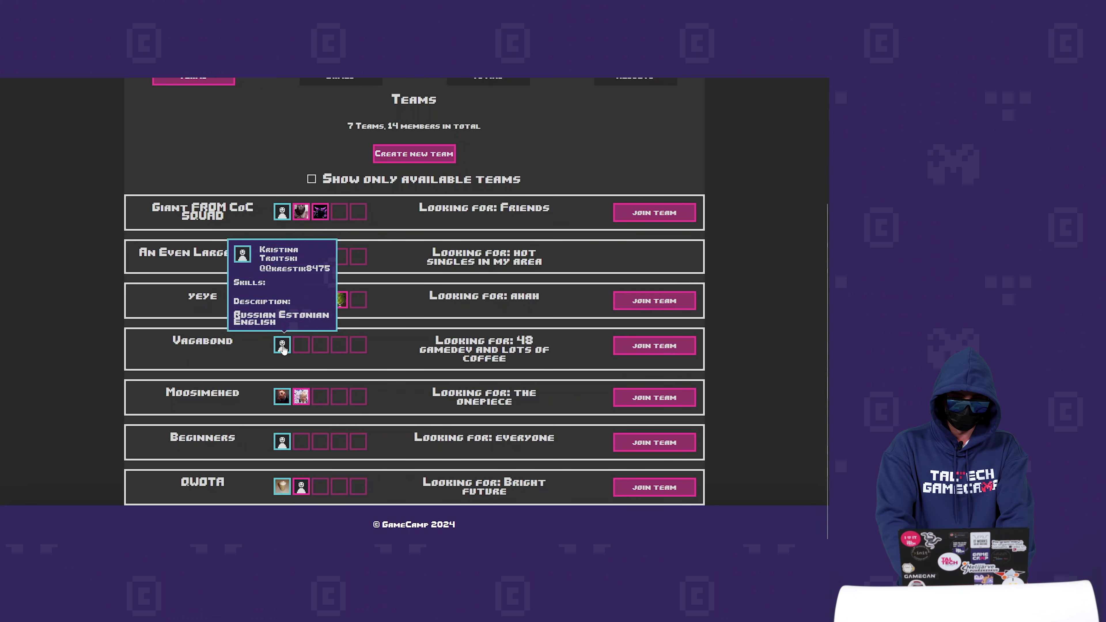
# - Scroll the home page to the Mektory location map and Discord invitation
pyautogui.scroll(3, 530, 293)
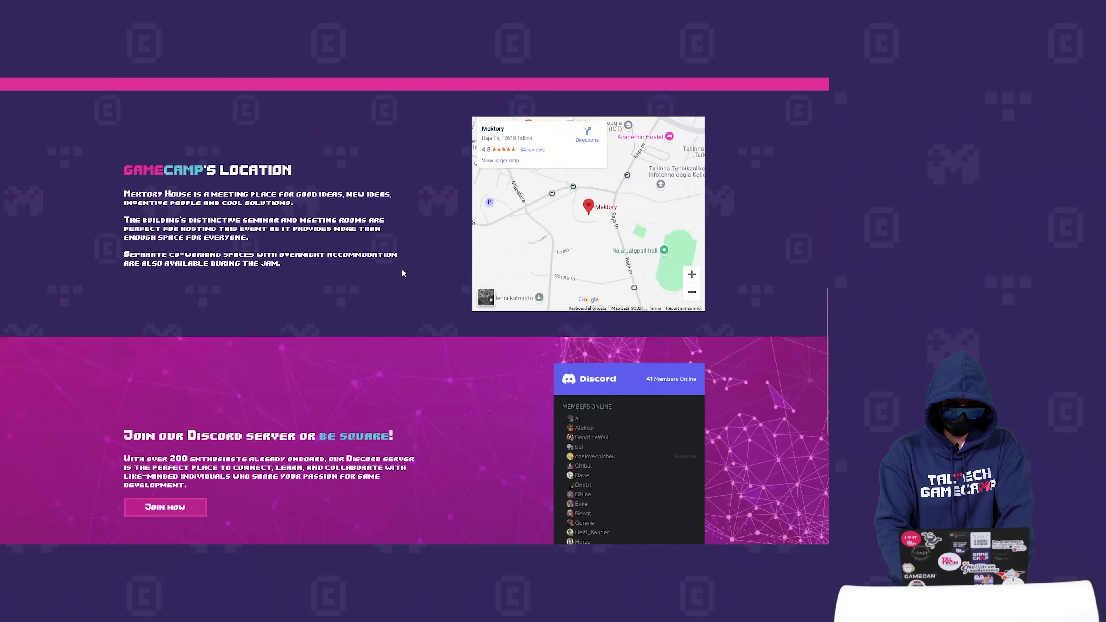
pyautogui.scroll(-2, 402, 269)
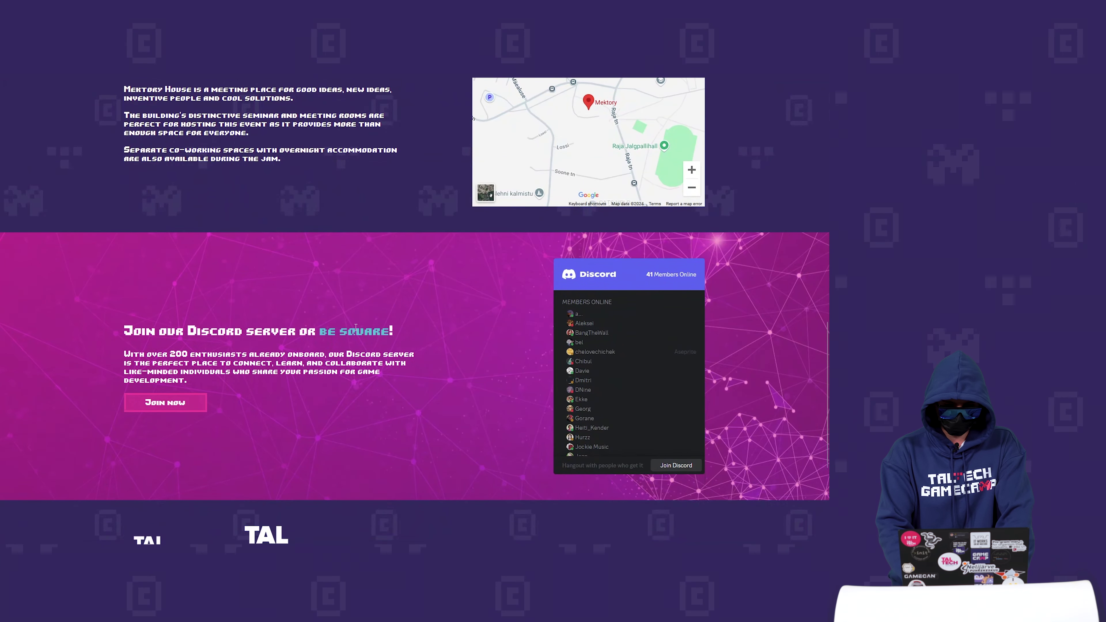